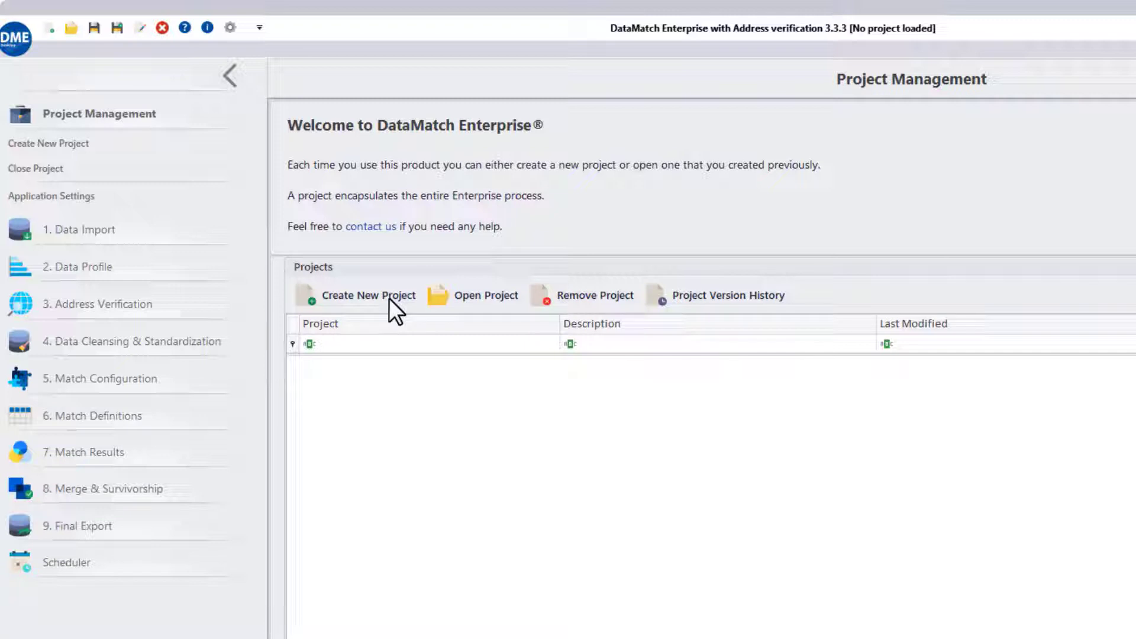
Create a new project named 'Customer records matching'.
click(390, 299)
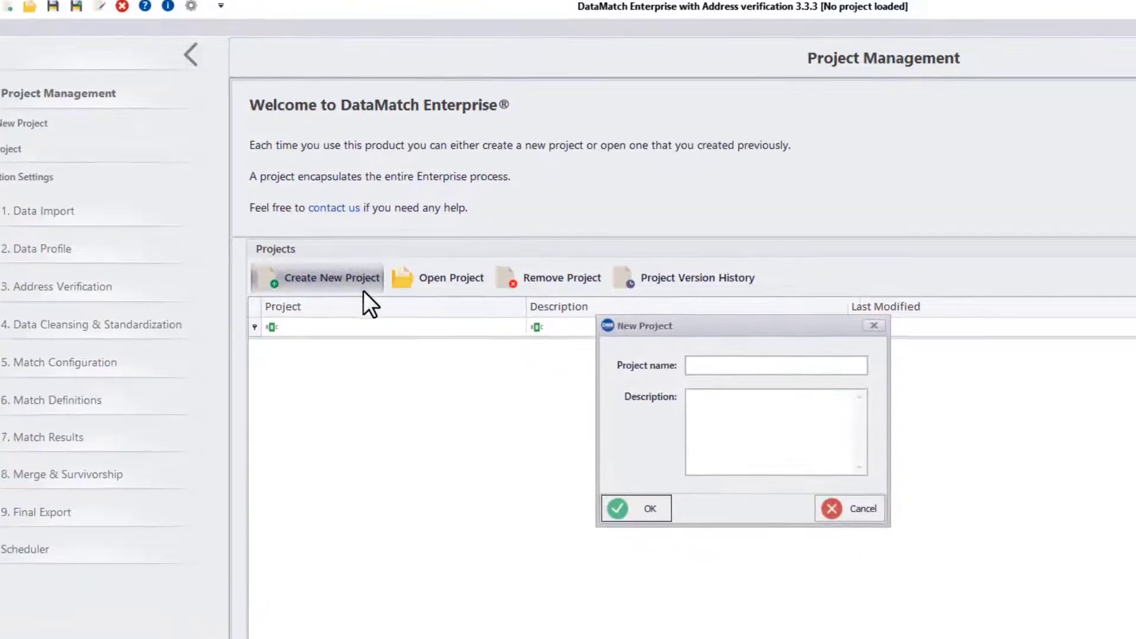
text(Customer records matching)
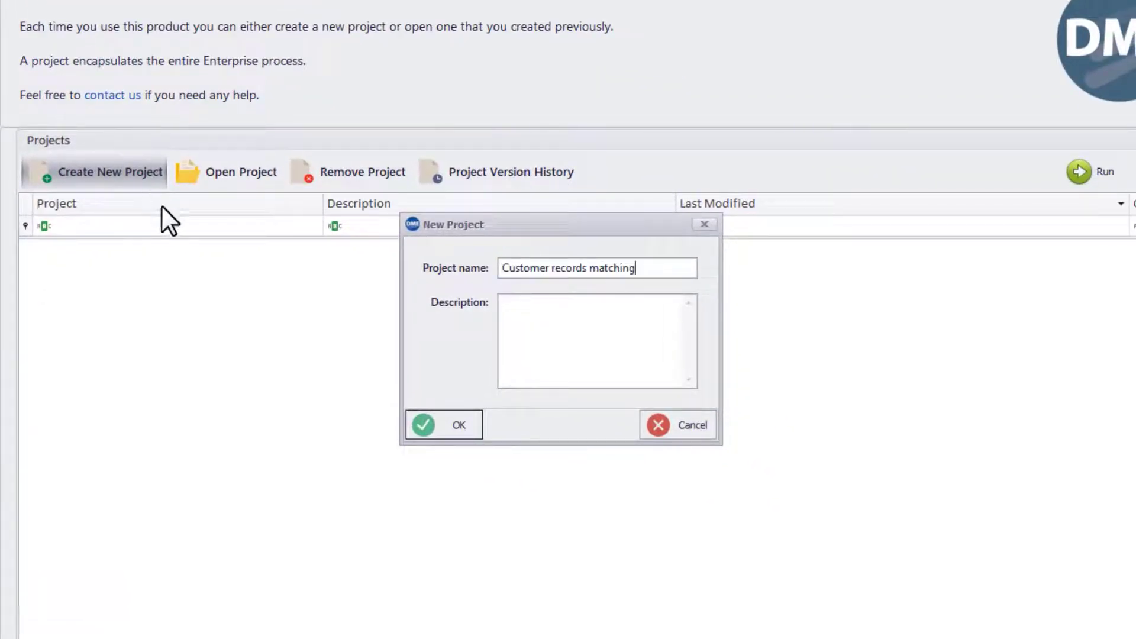
click(428, 429)
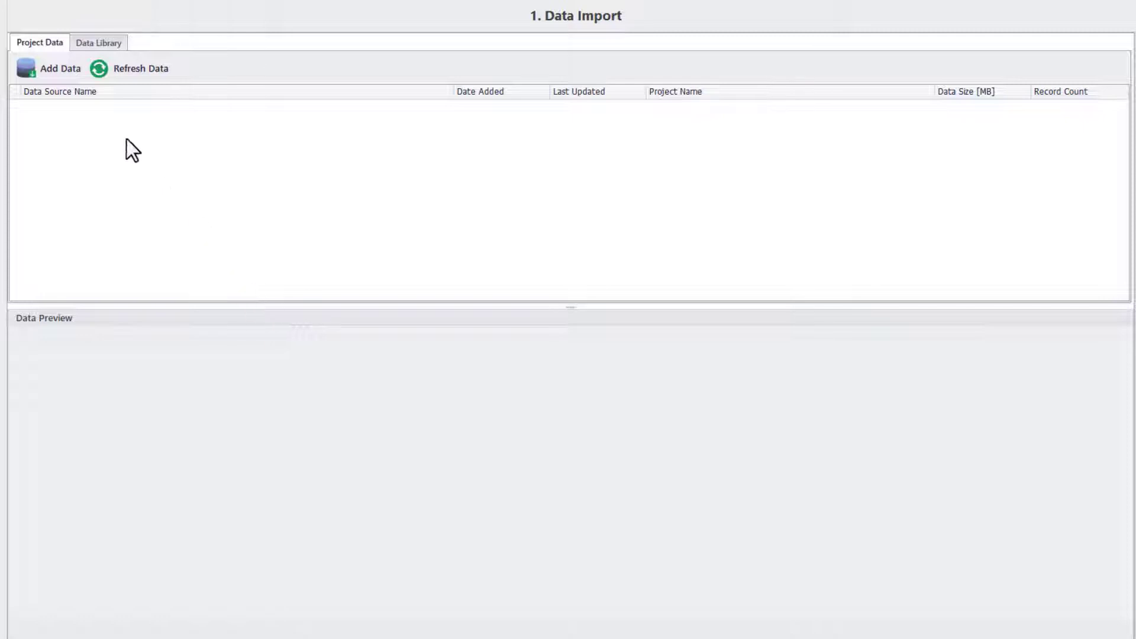
Add a data source of type Excel (.xlsx), after browsing the Databases and Other categories.
click(67, 70)
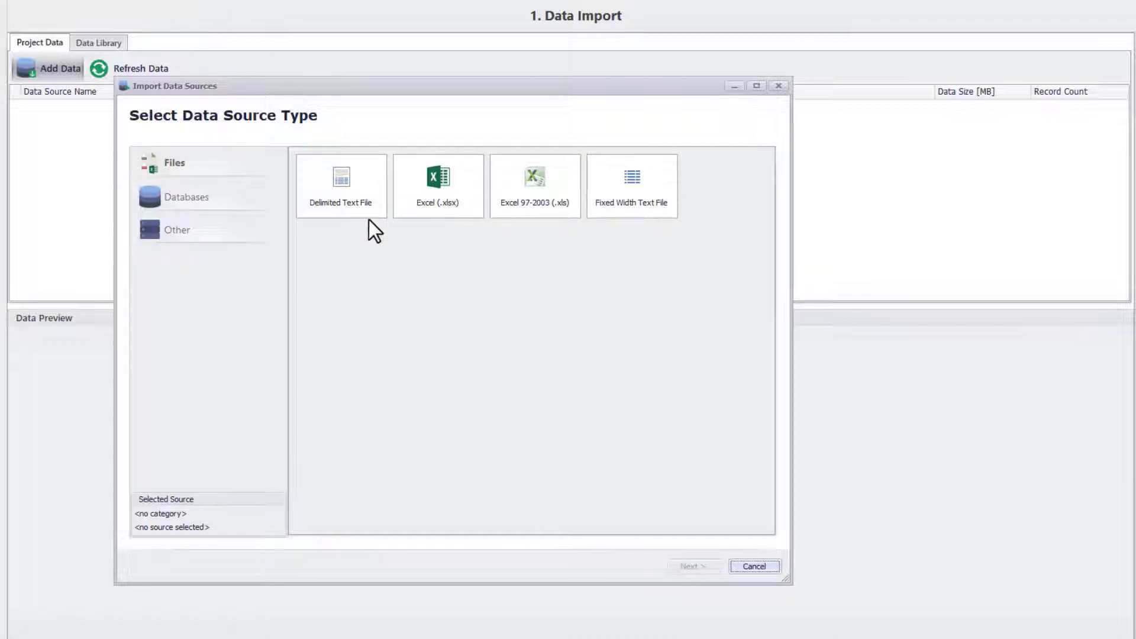
click(179, 199)
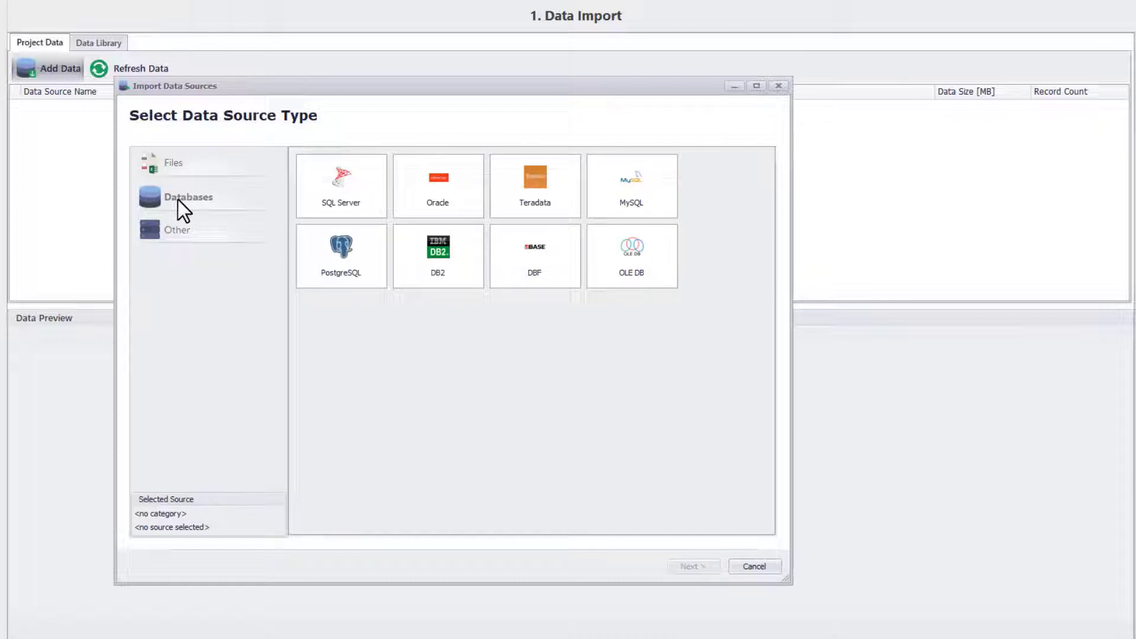
click(181, 232)
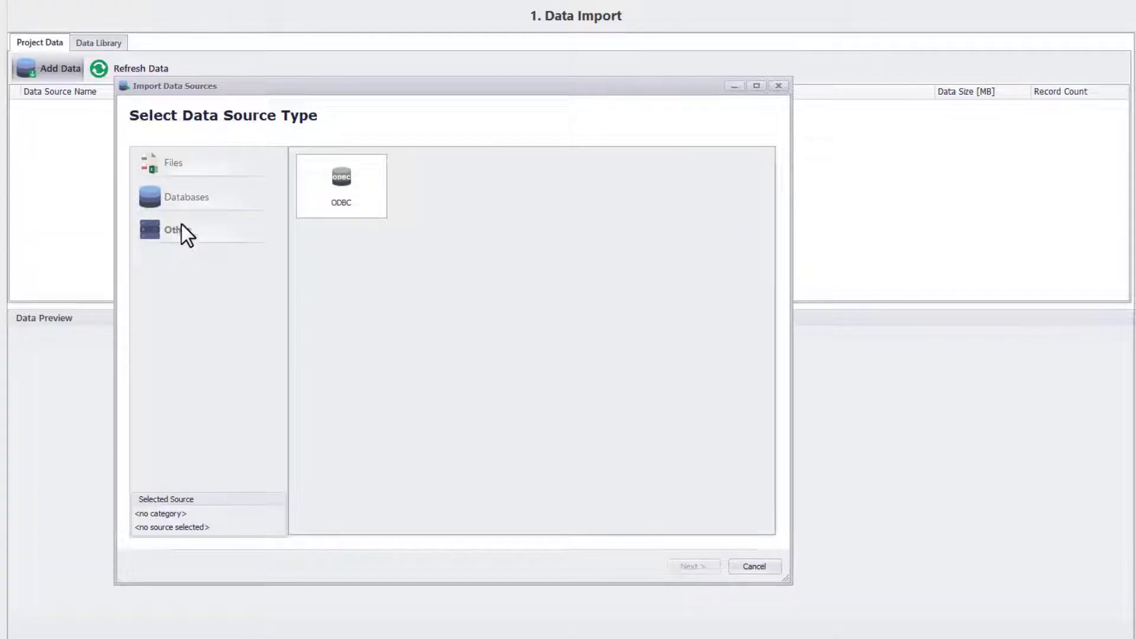
click(175, 169)
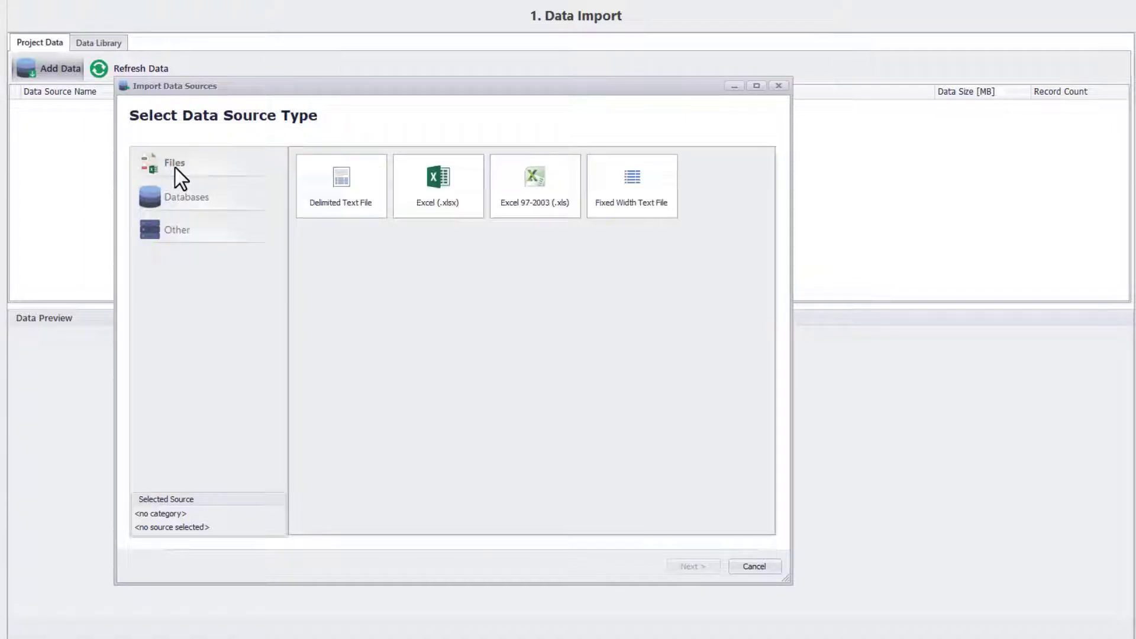
click(428, 211)
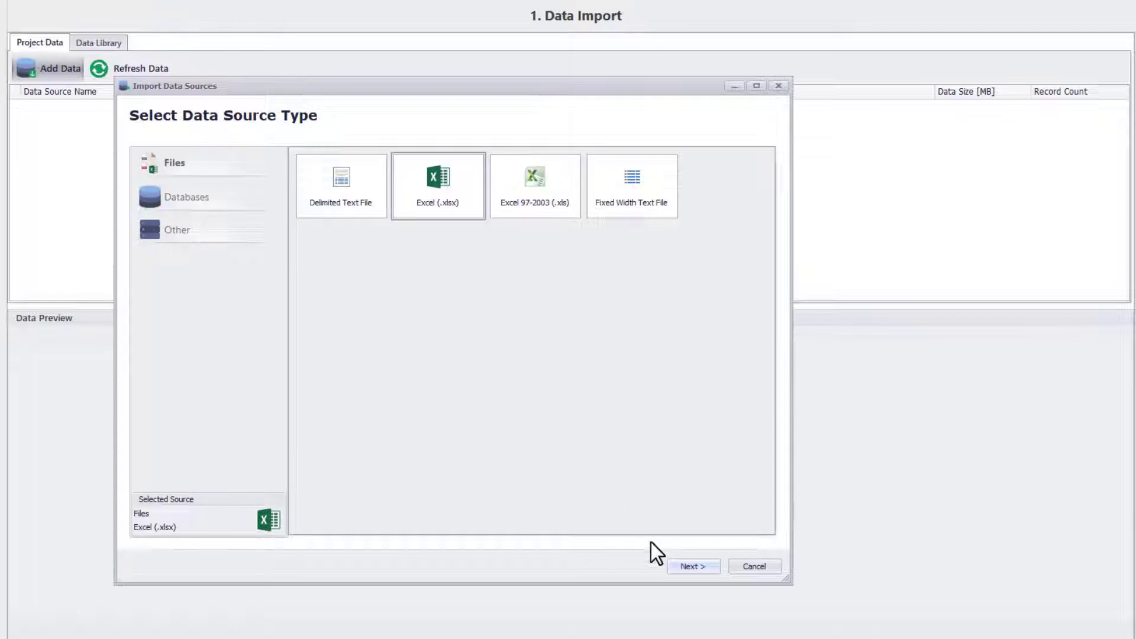
click(682, 568)
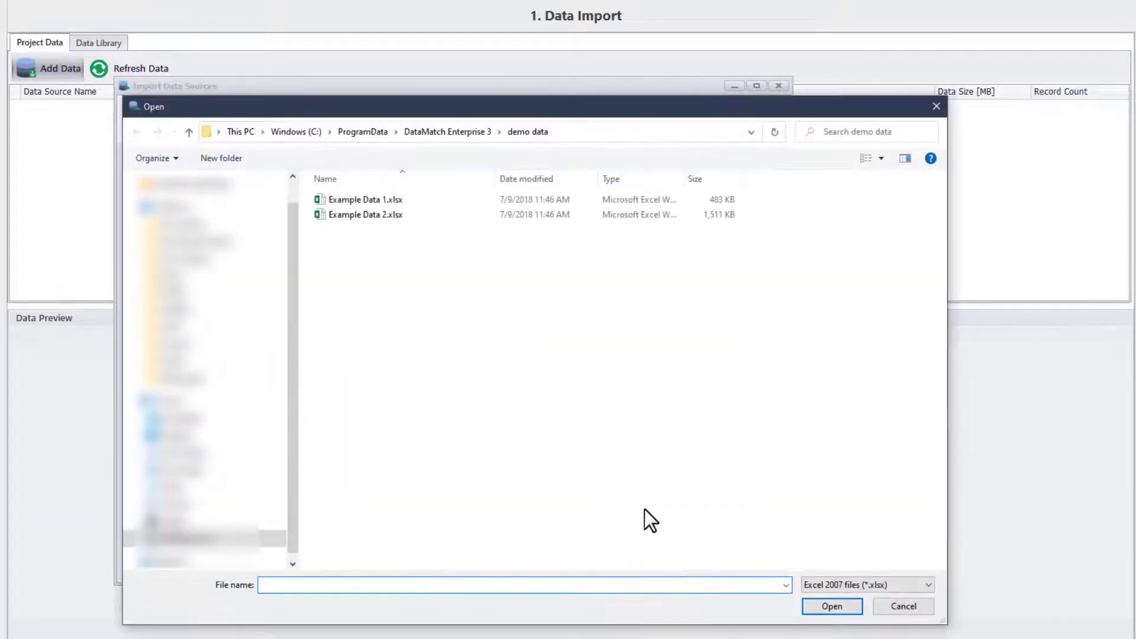
Import the Customer Master sheet from Example Data 1.xlsx after reviewing its preview and columns.
click(376, 198)
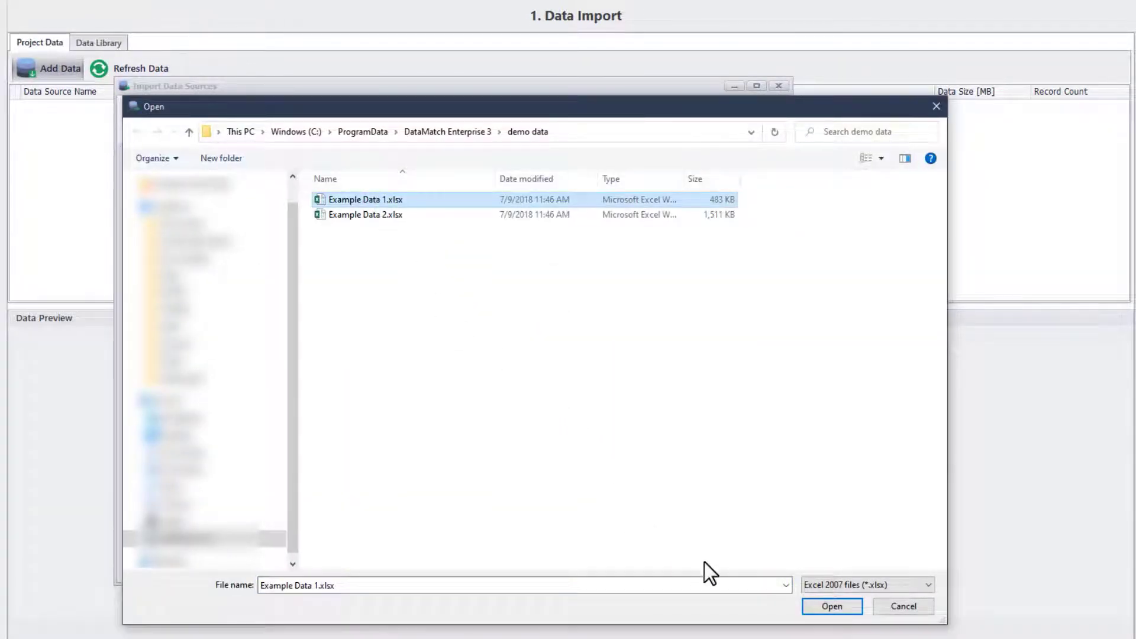
click(823, 610)
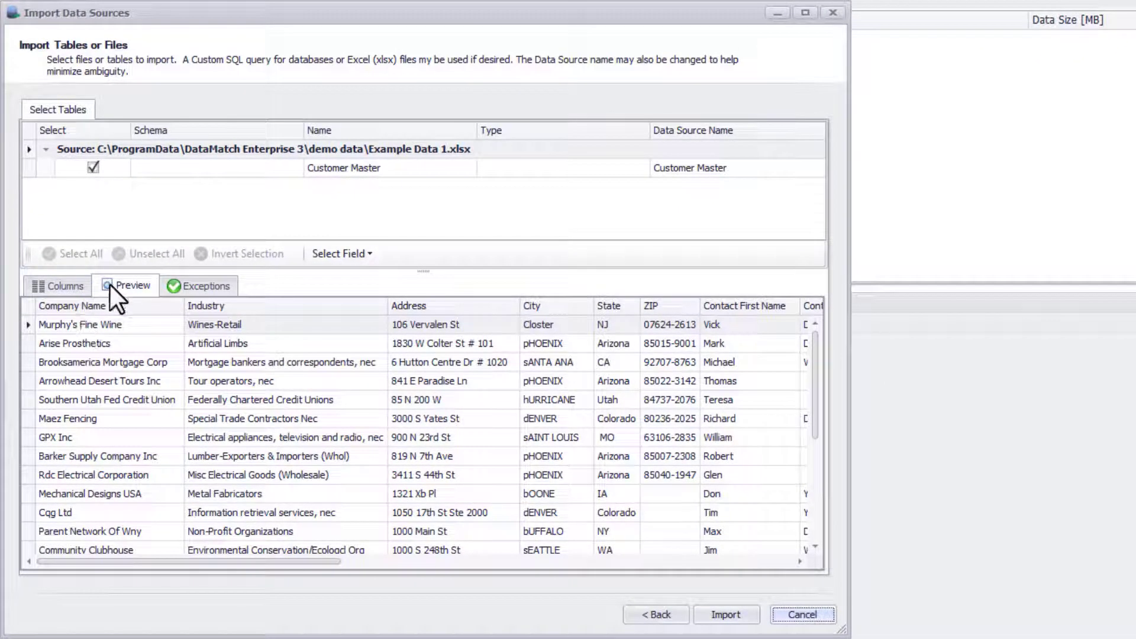
click(74, 286)
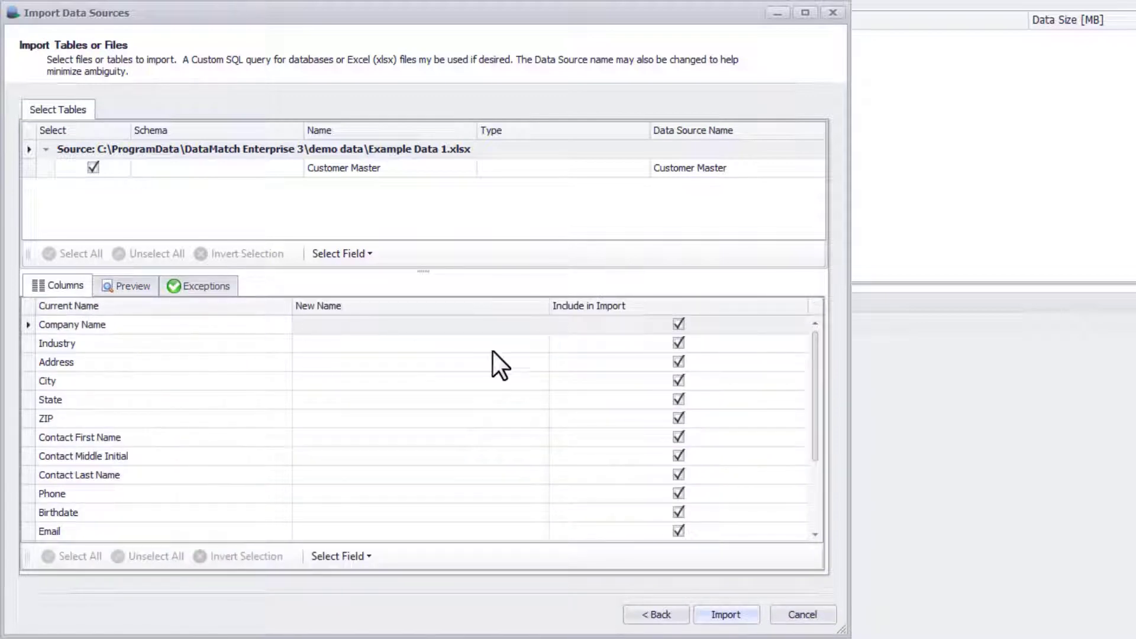
click(679, 324)
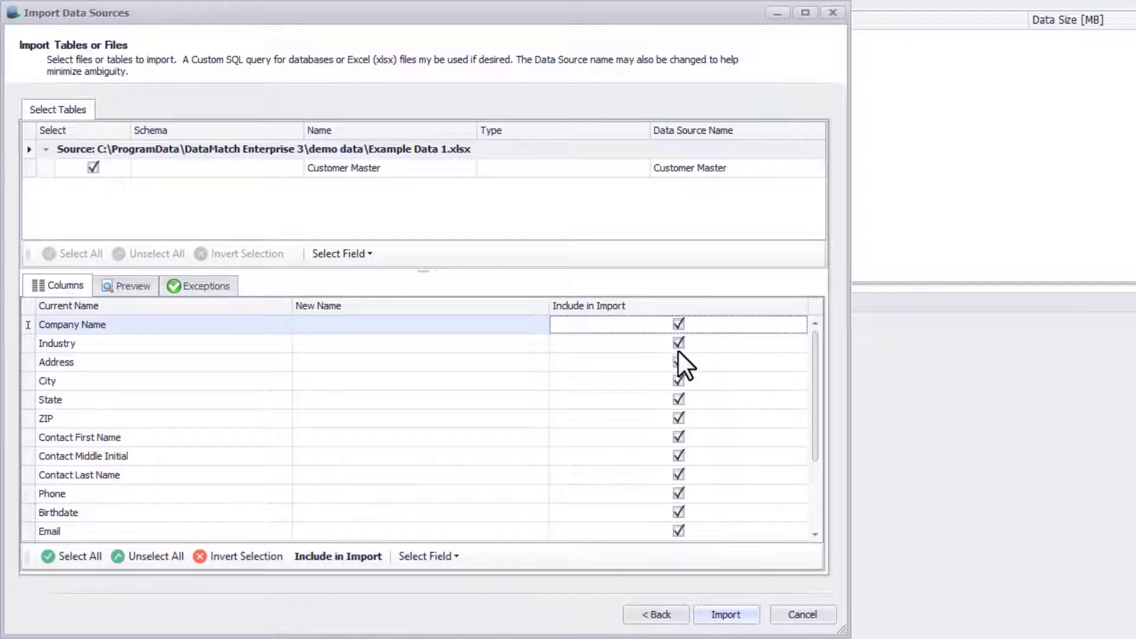
click(725, 606)
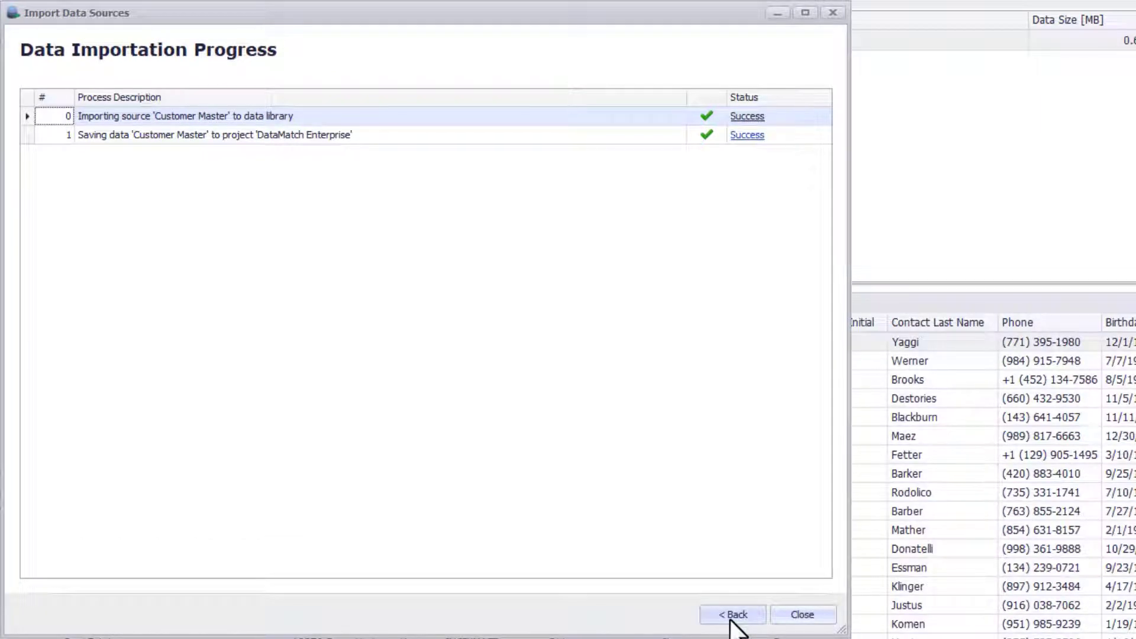
click(788, 616)
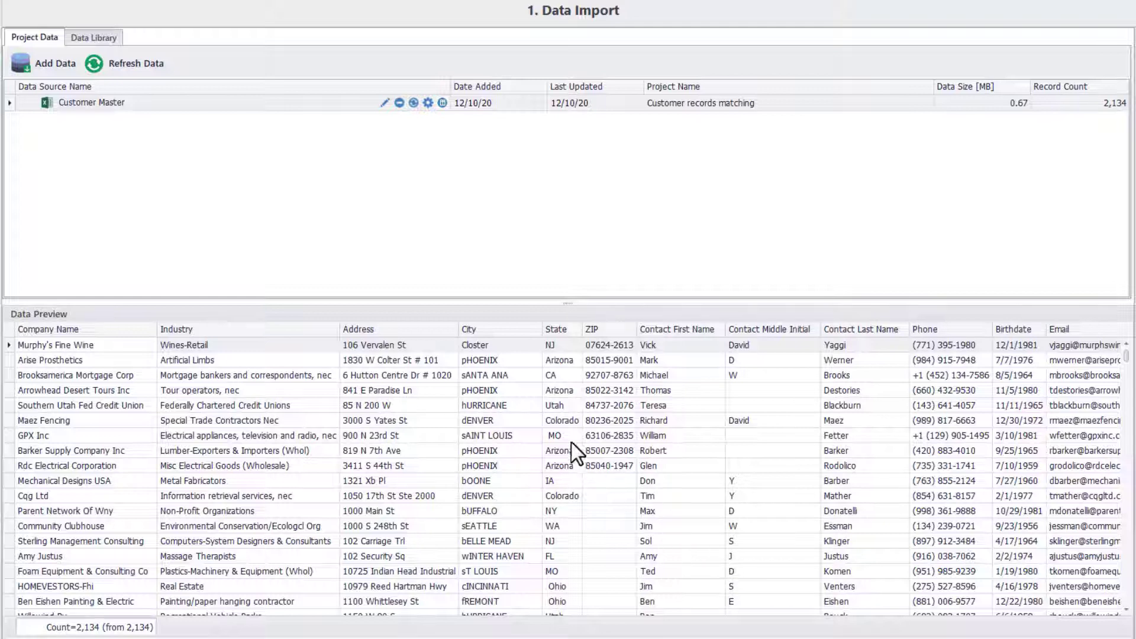
Add another data source, choosing SQL Server from the database types.
click(65, 69)
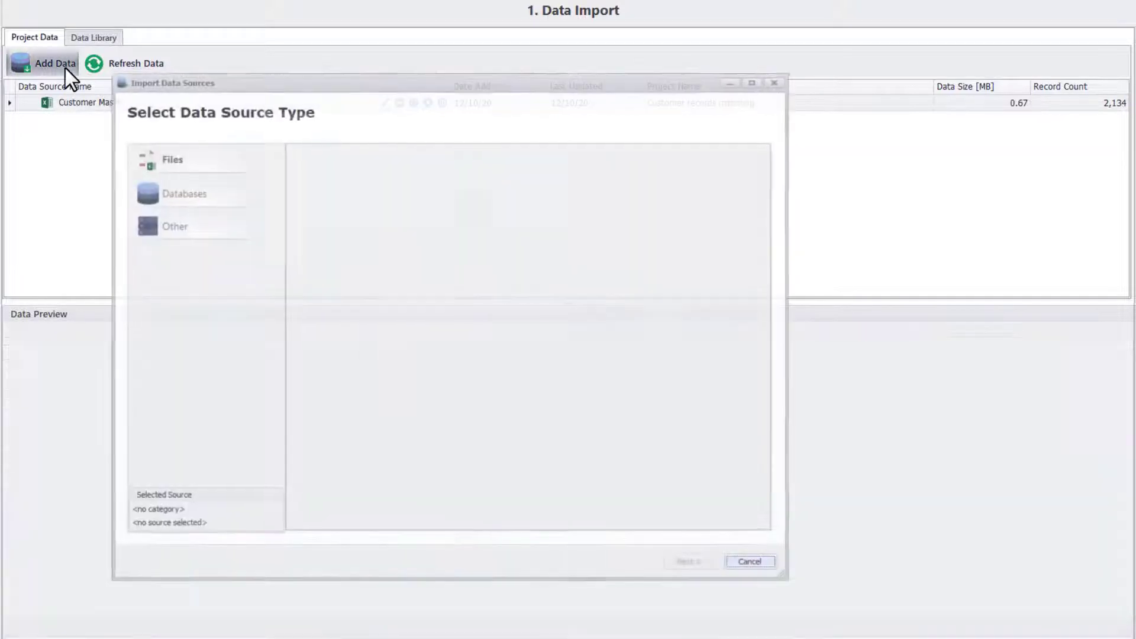
click(178, 194)
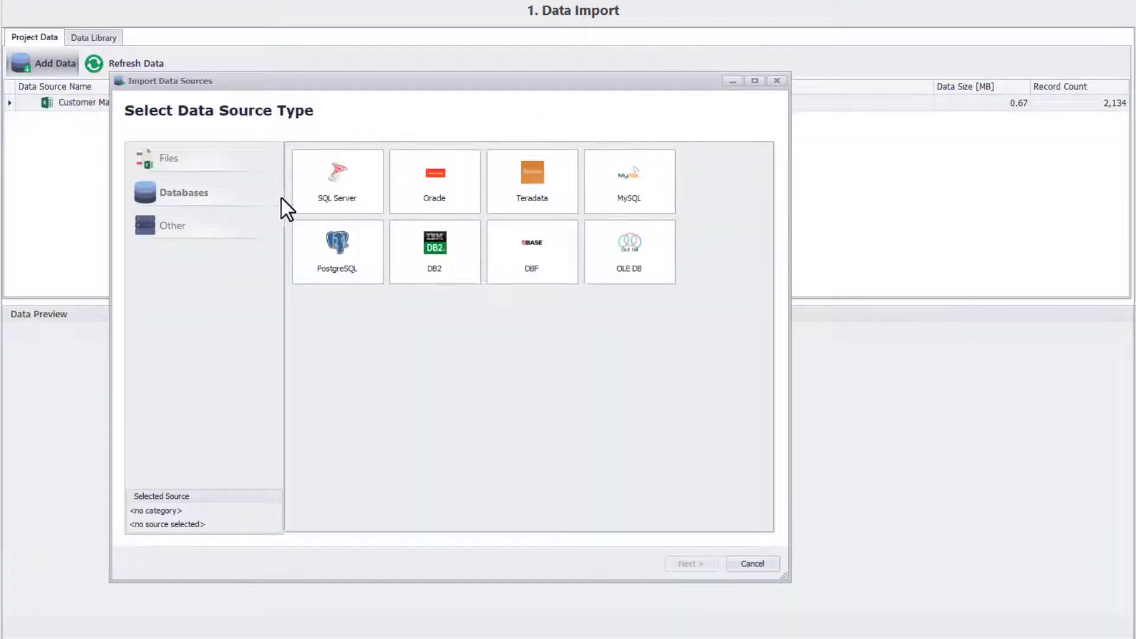
click(320, 198)
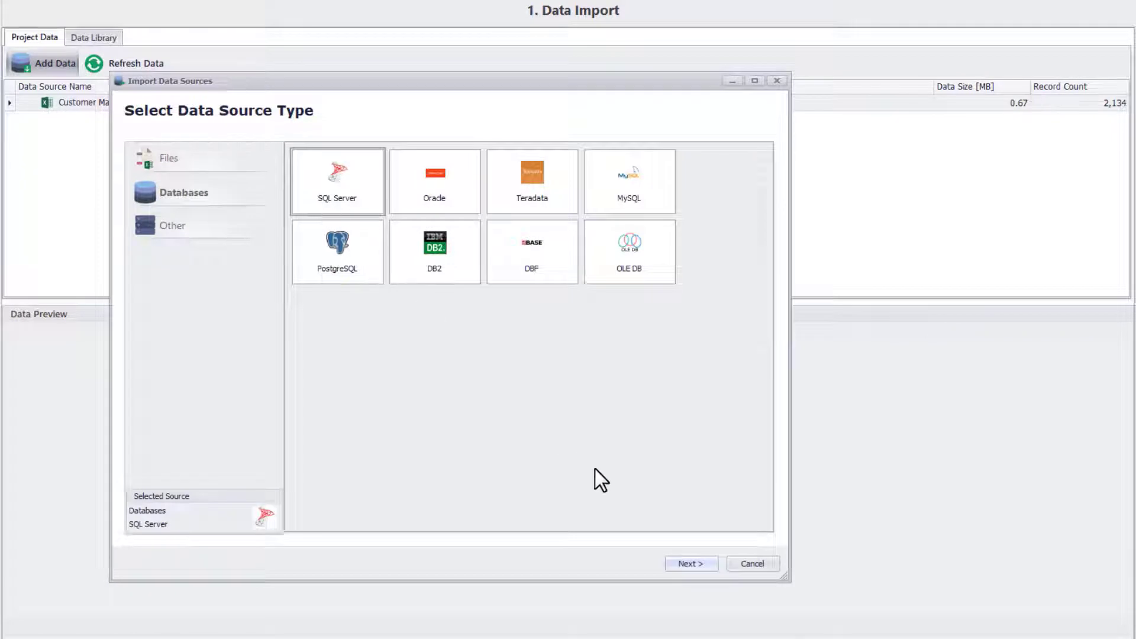
click(682, 564)
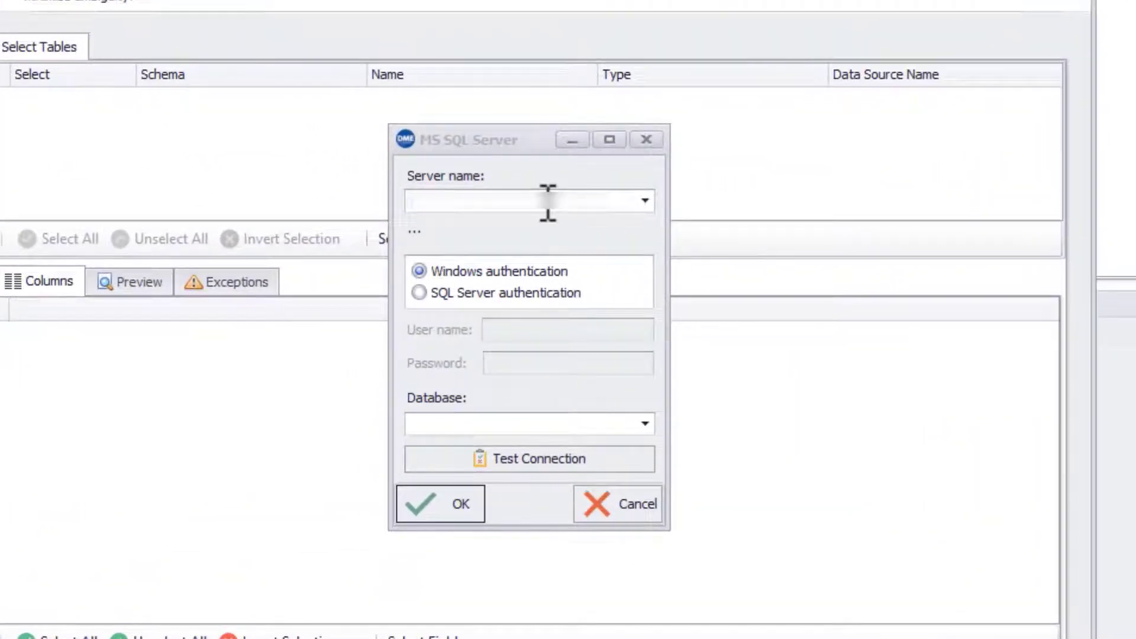
Connect to the server with Windows authentication, test it, and select the BikeStores database.
click(466, 250)
key(ctrl+v)
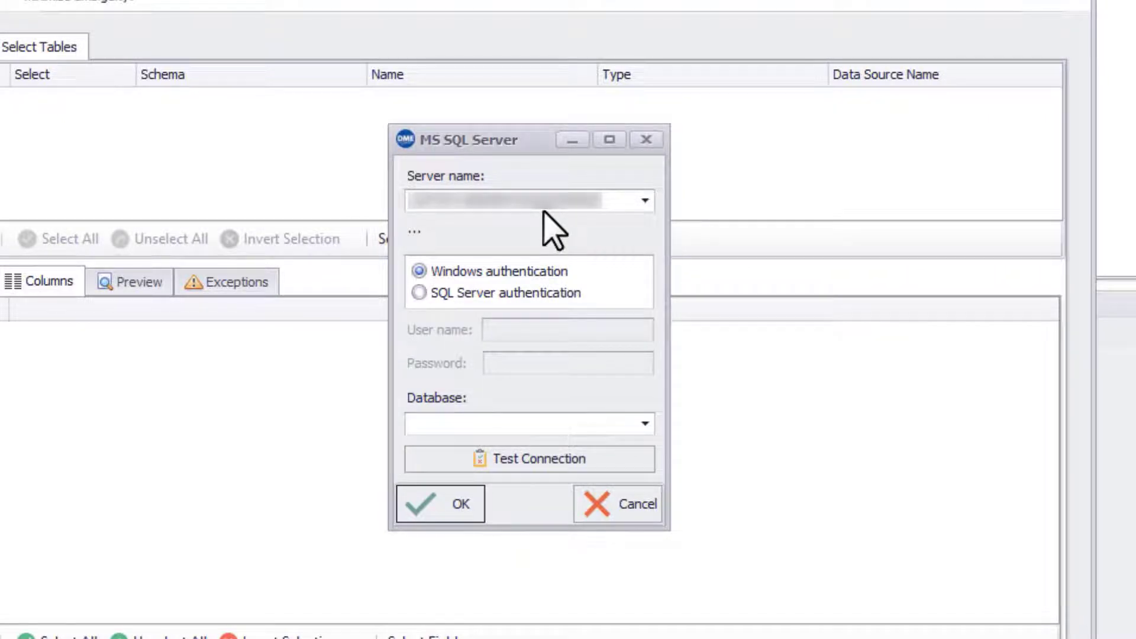
click(554, 295)
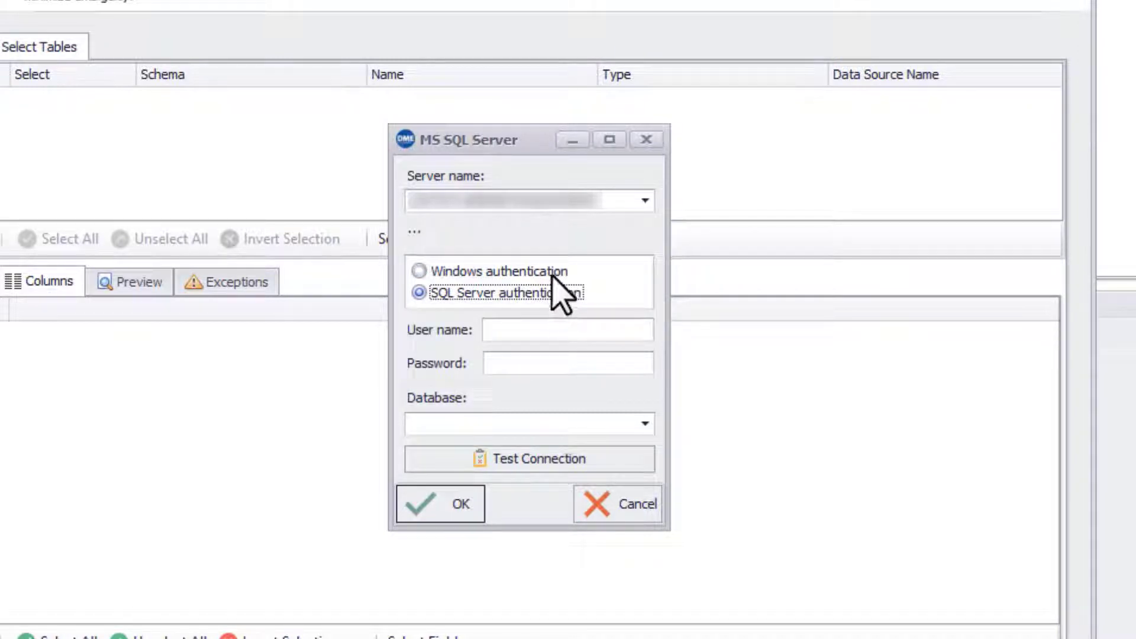
click(555, 276)
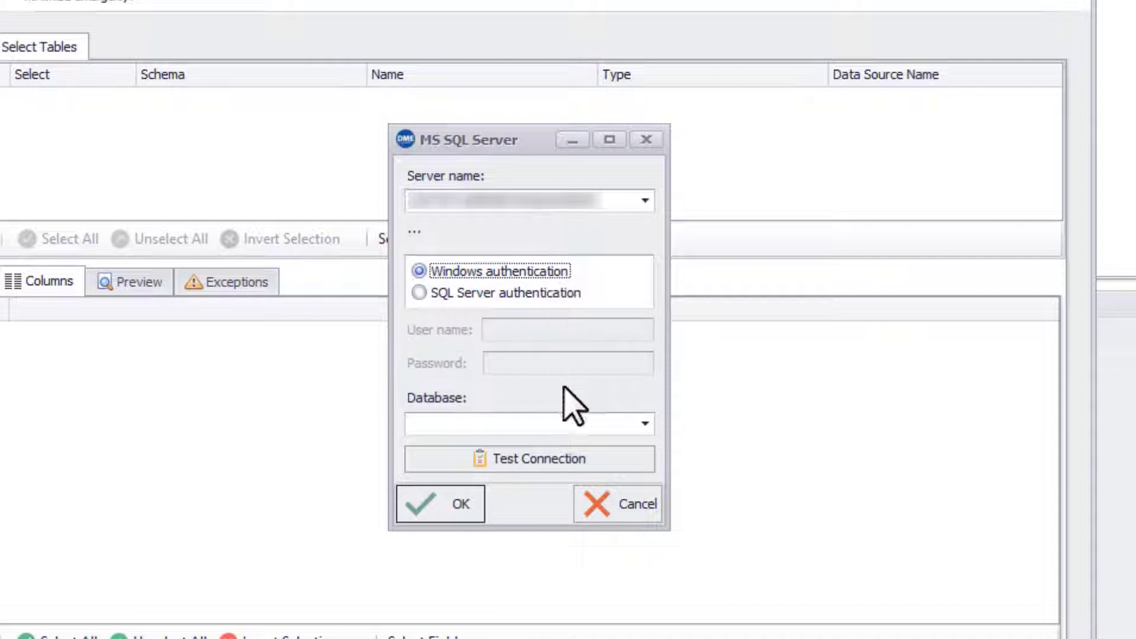
click(581, 457)
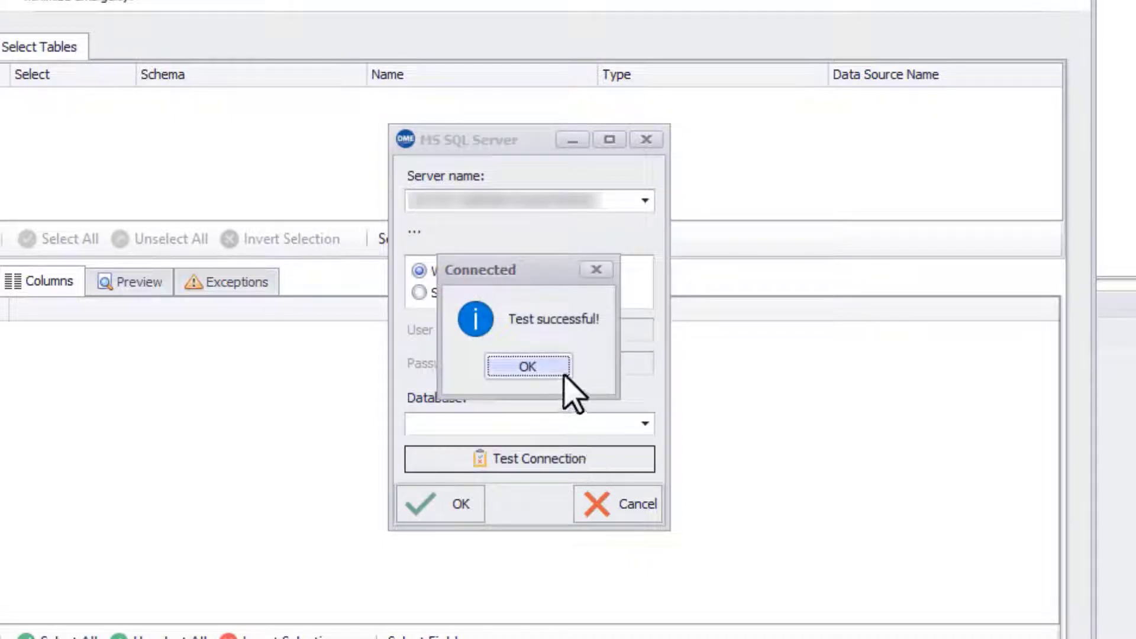
click(562, 373)
click(646, 424)
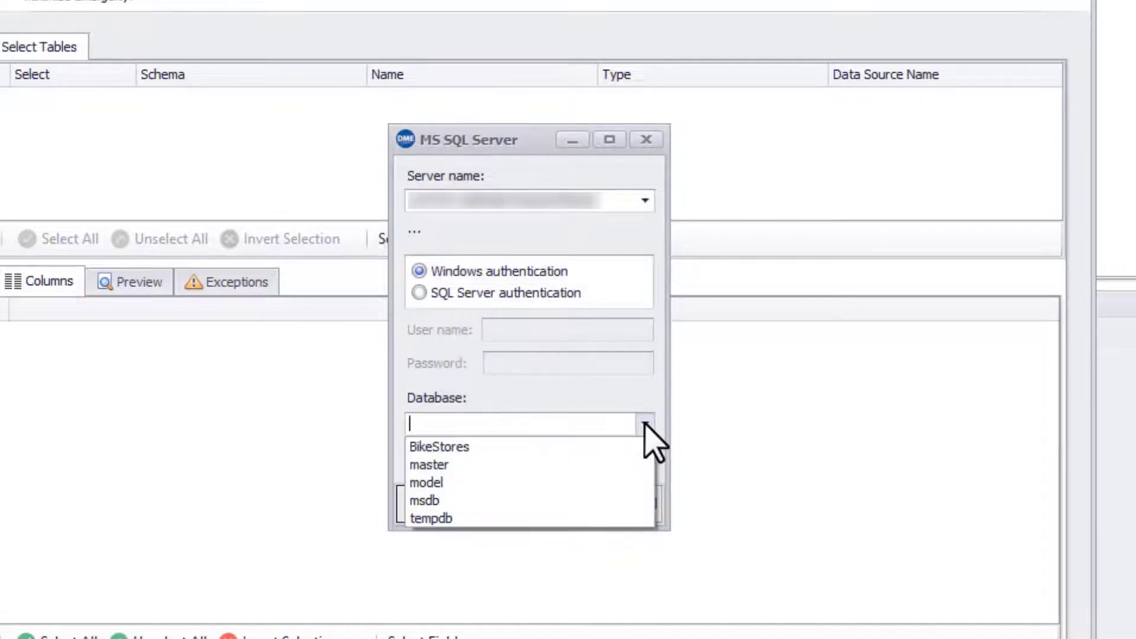
click(643, 445)
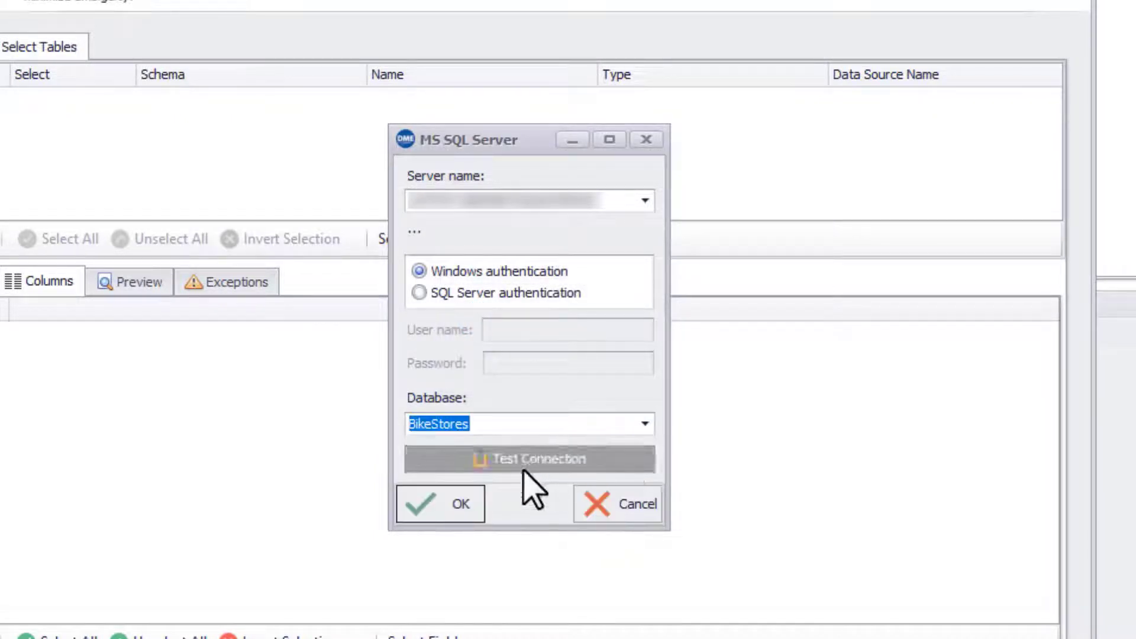
click(480, 509)
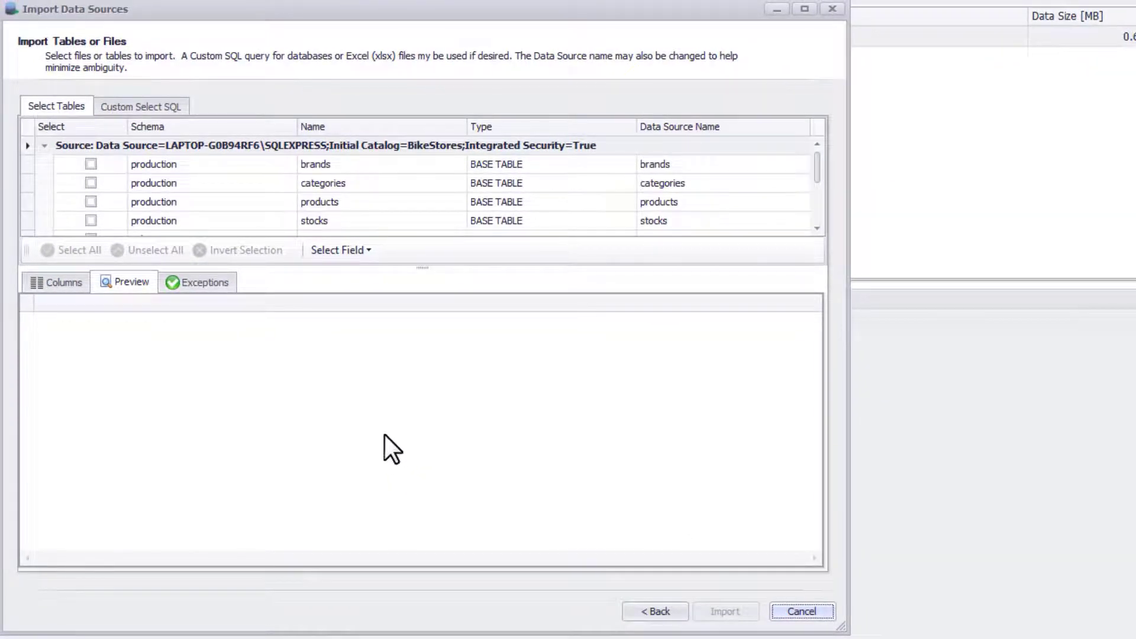
Select the brands, categories and products tables for import.
click(100, 164)
click(100, 184)
click(100, 184)
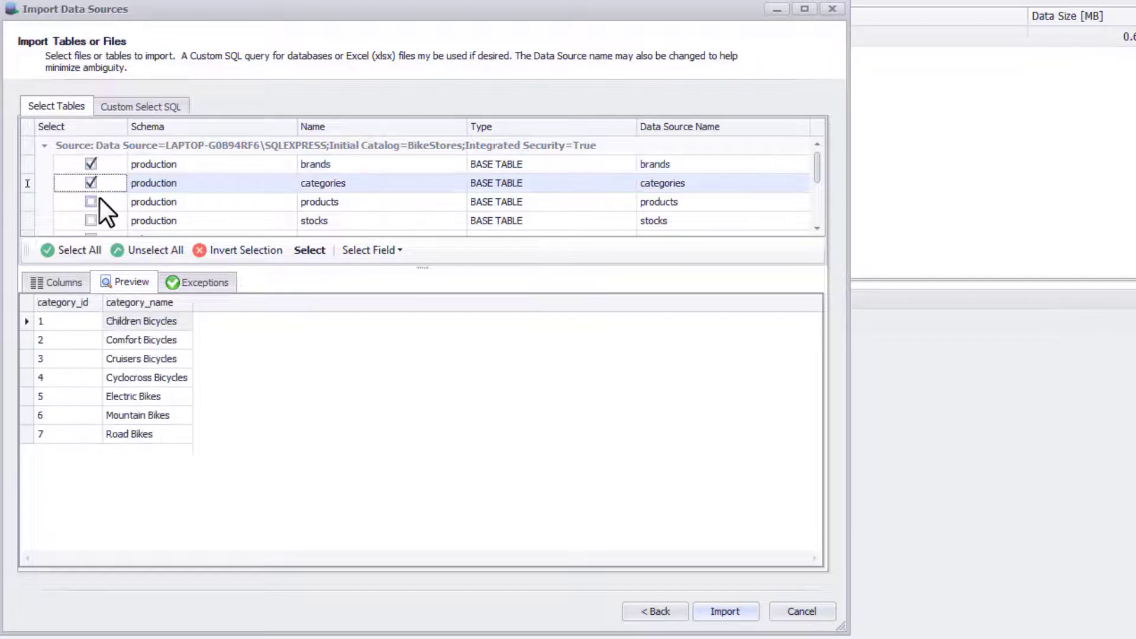
click(99, 201)
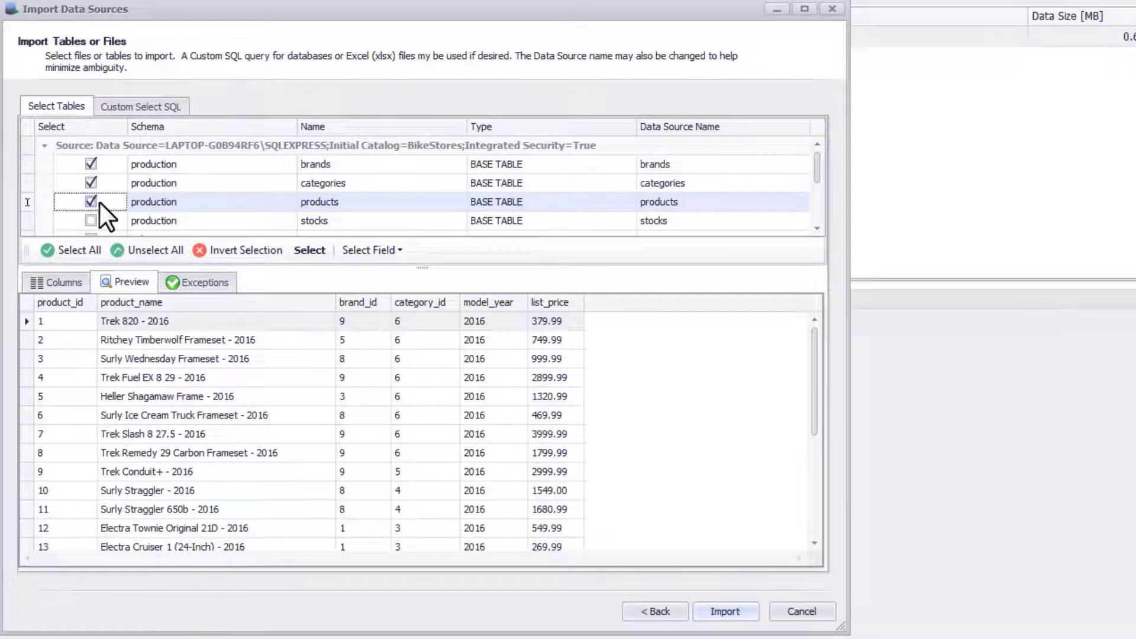
Include a custom SQL query returning product 1, run it, and import everything.
click(131, 110)
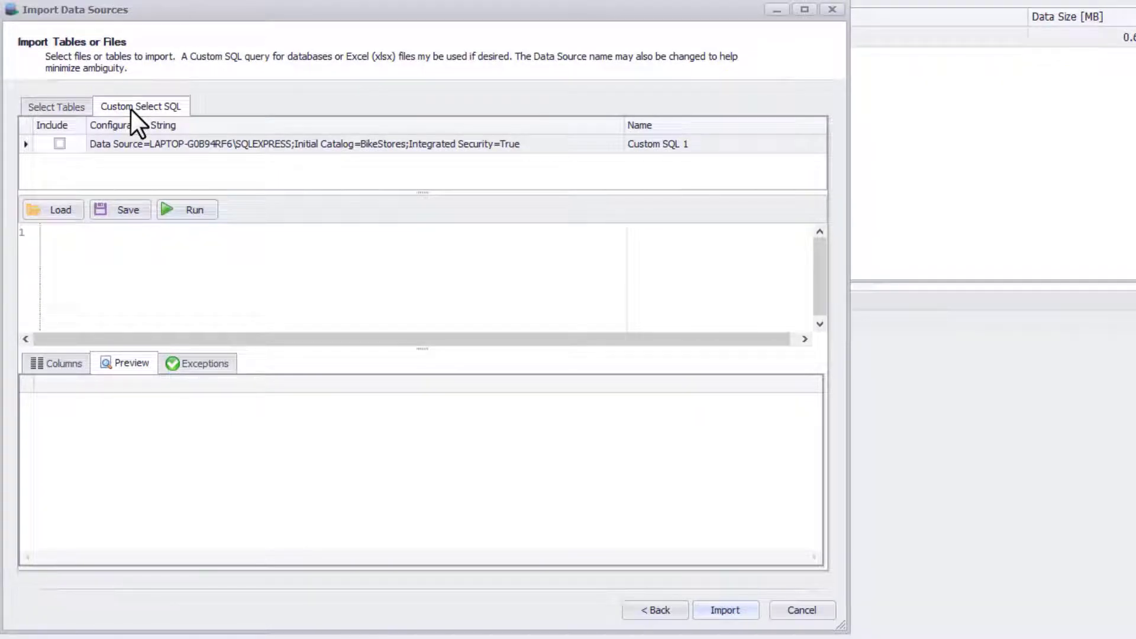
click(61, 143)
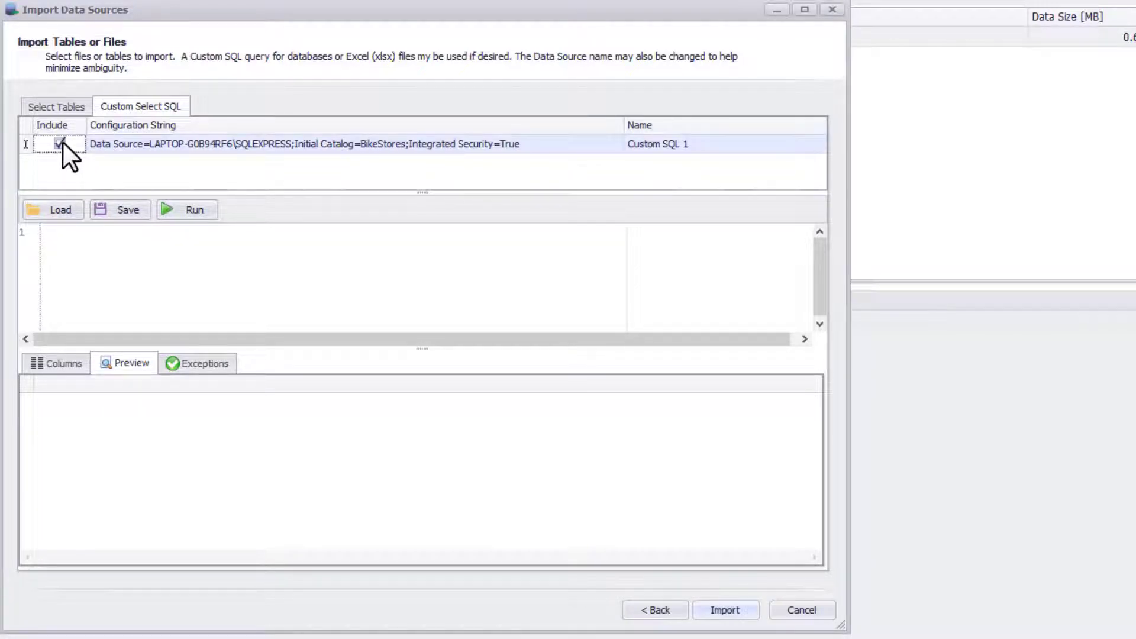
click(76, 237)
text(SELECT * FROM production.products WHERE product_id=1)
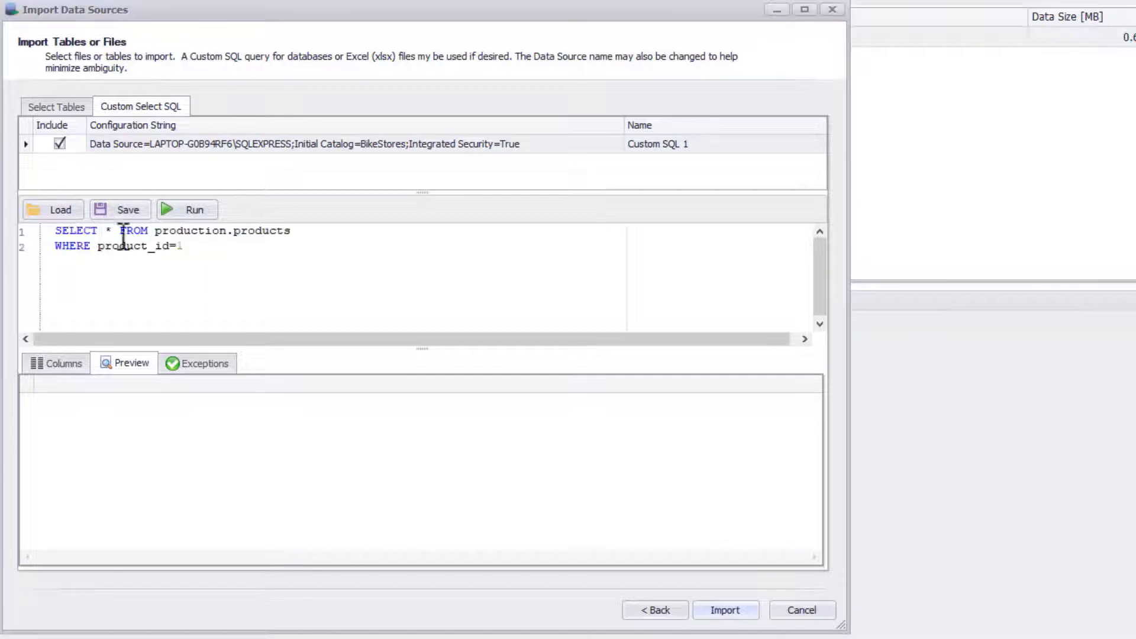
click(193, 210)
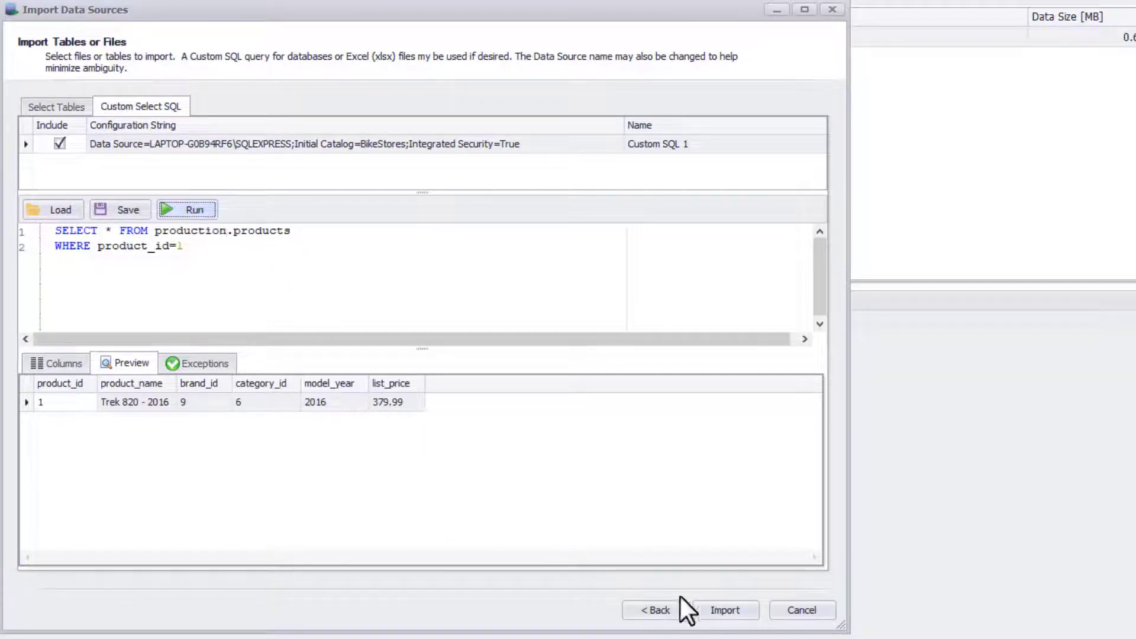
click(713, 607)
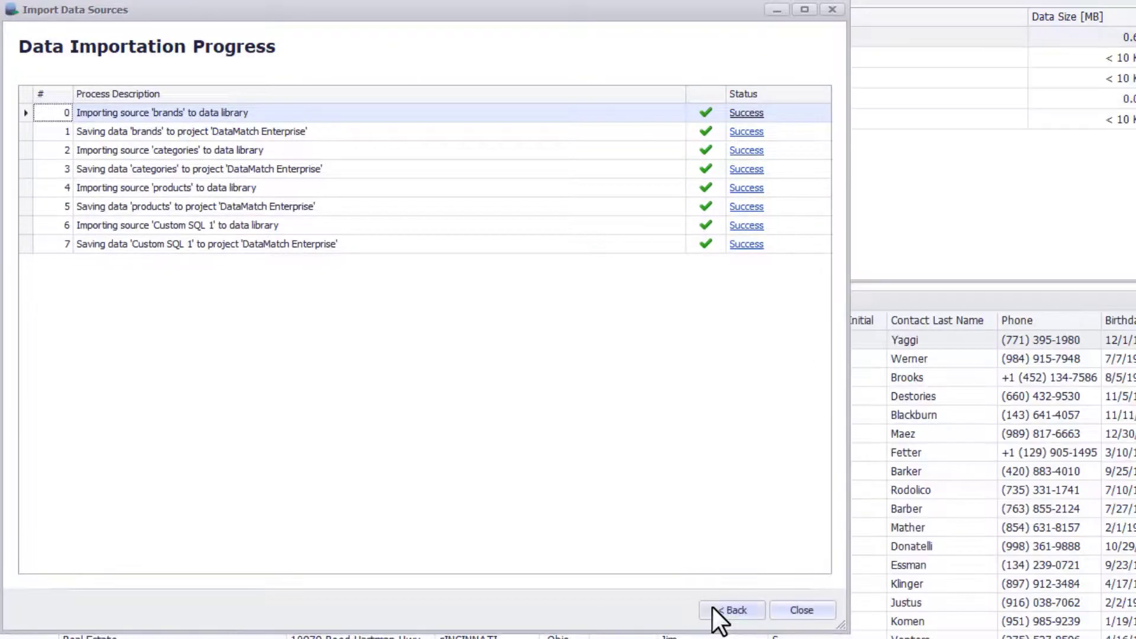
Close the import progress report and select the Customer Master source in Project Data.
click(785, 608)
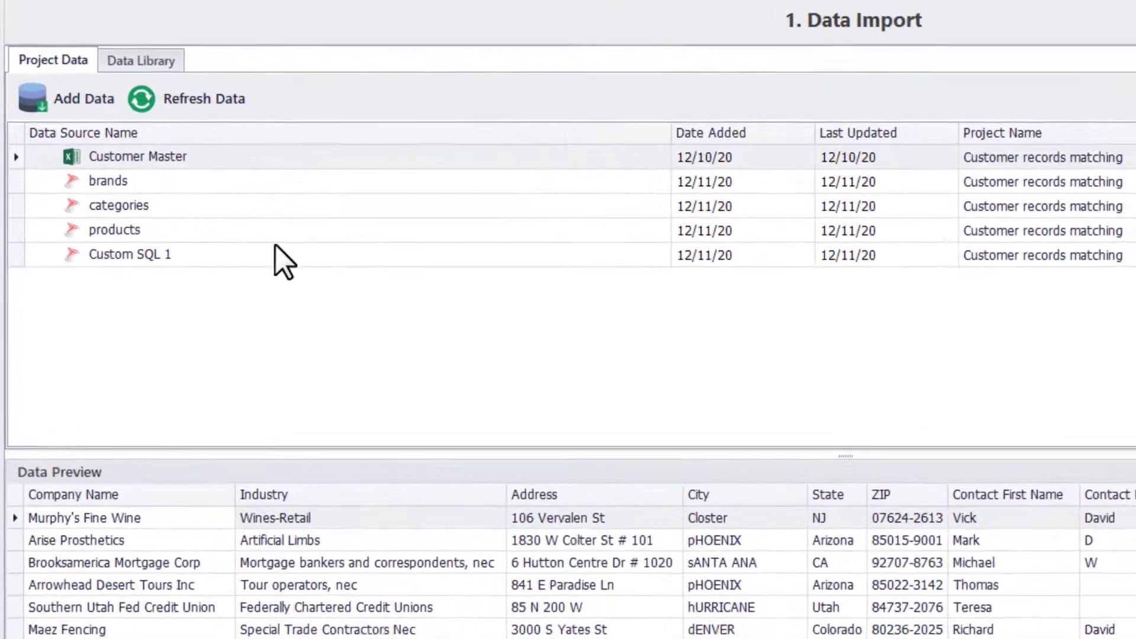
click(477, 156)
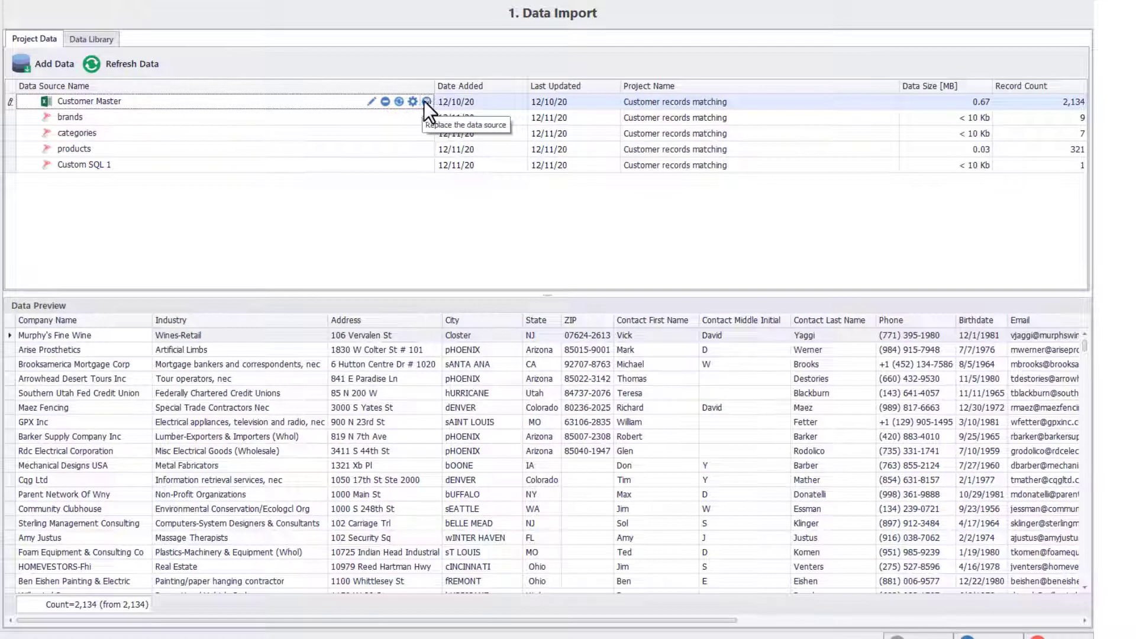
Add the saved Custom SQL 5 query from the Data Library, then select it in Project Data.
click(89, 42)
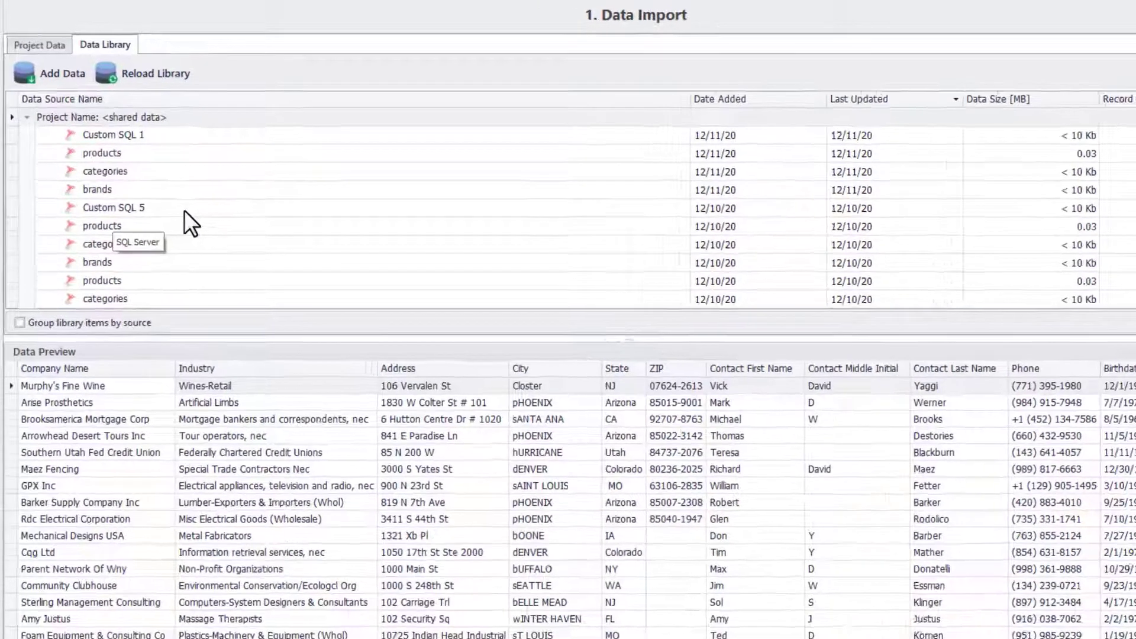
click(159, 181)
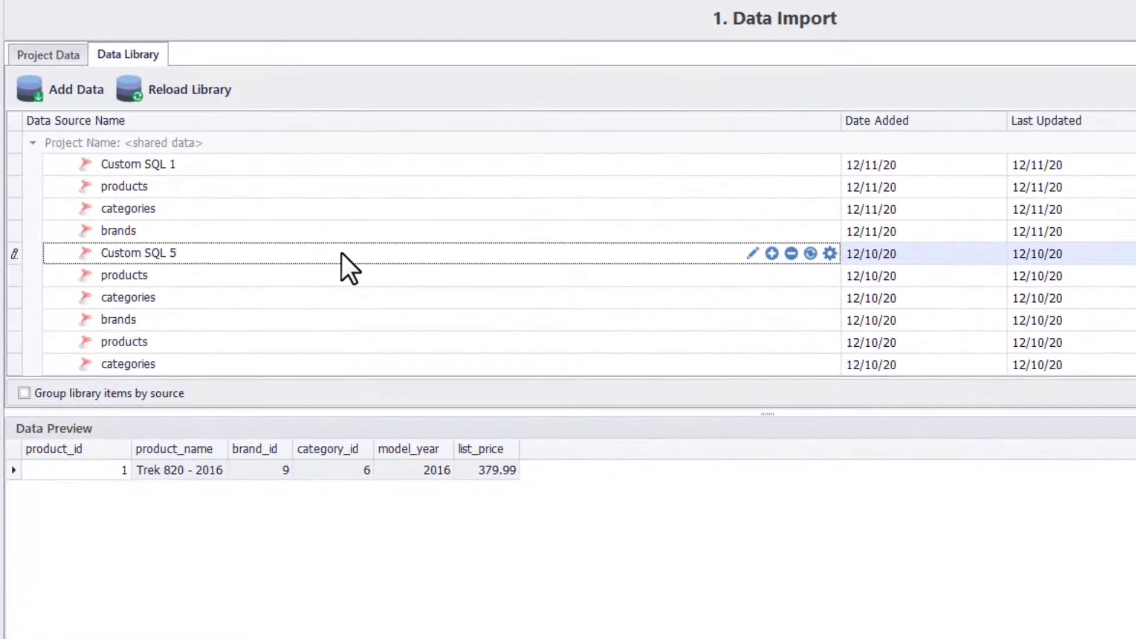
click(771, 253)
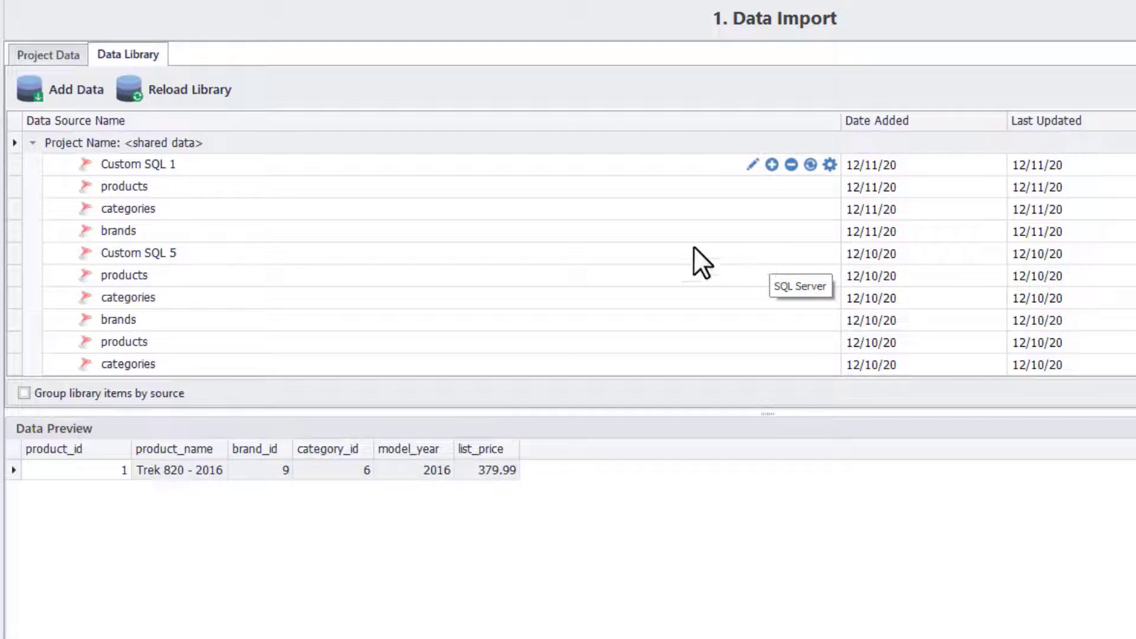
click(53, 57)
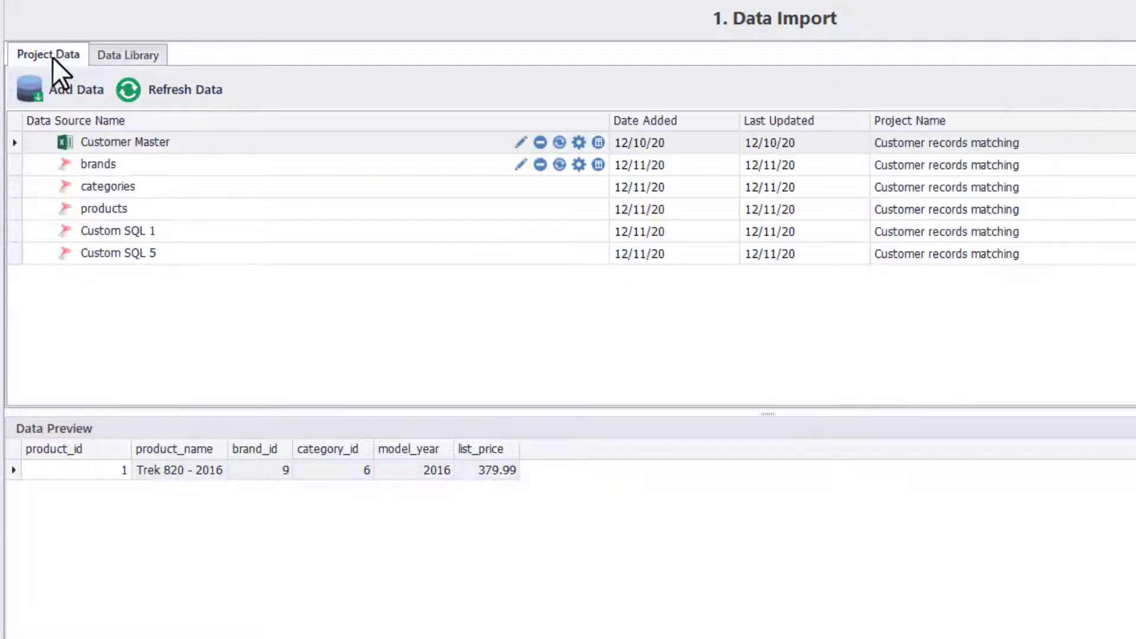
click(64, 261)
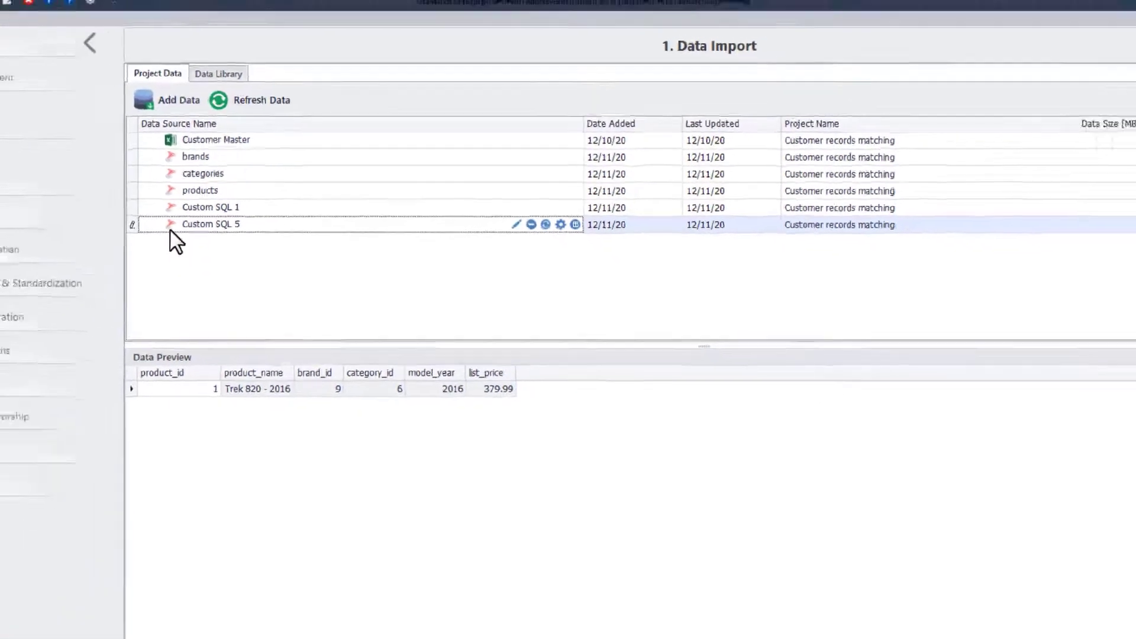